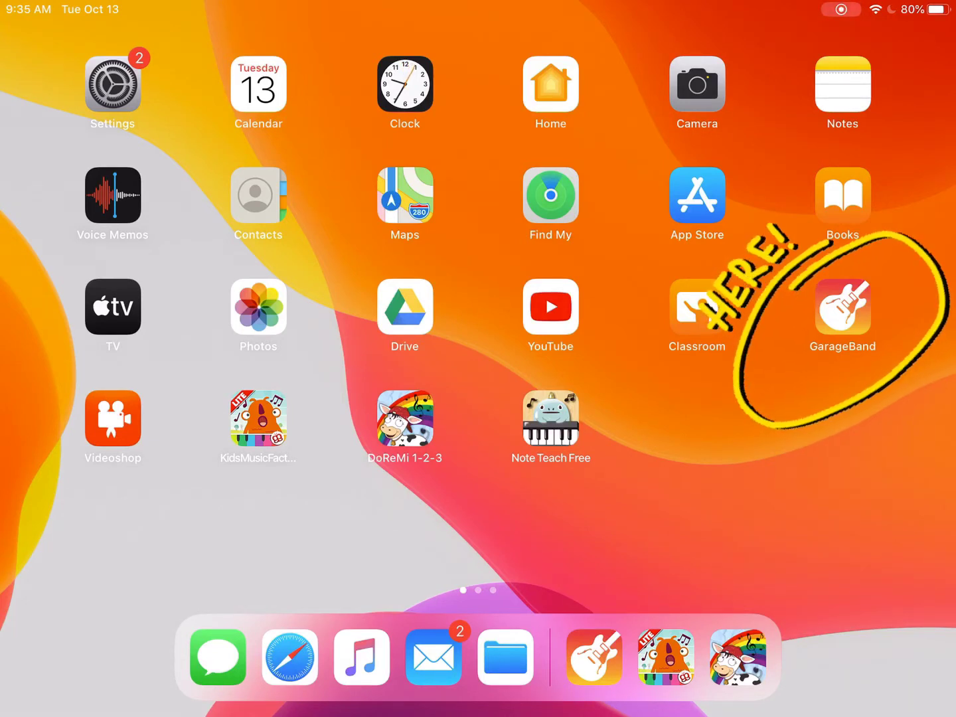
pyautogui.click(842, 306)
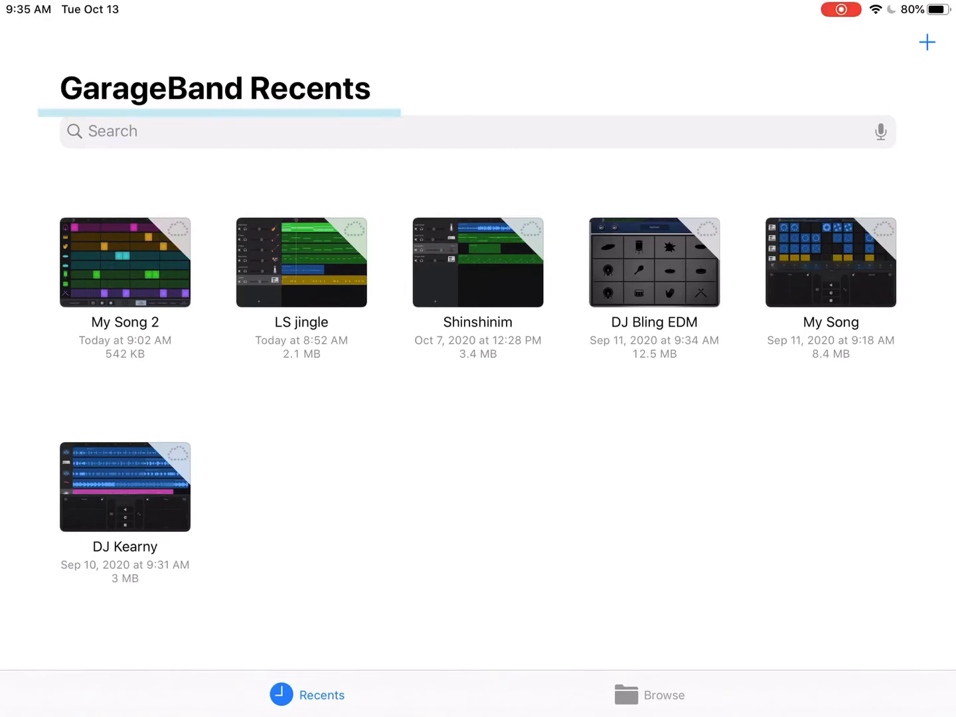
pyautogui.click(478, 263)
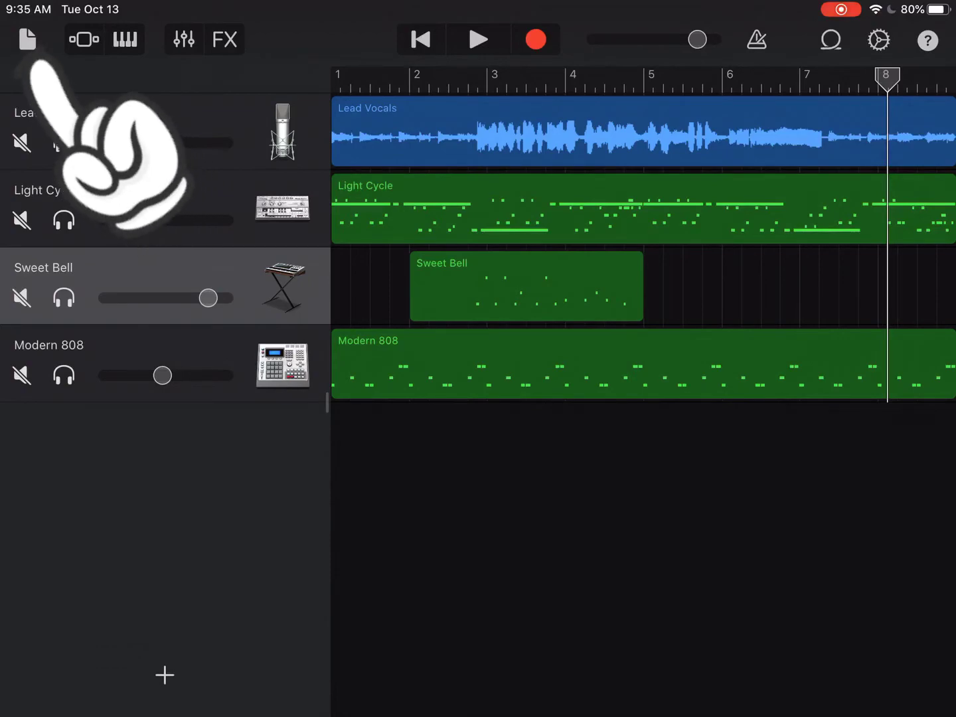
pyautogui.click(83, 39)
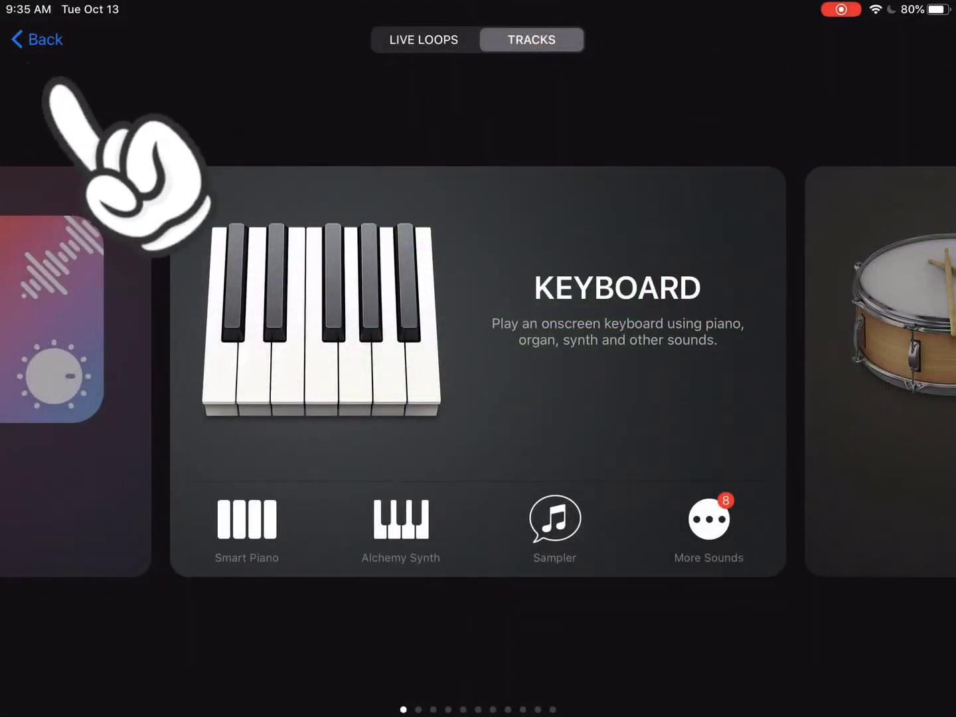
pyautogui.click(43, 39)
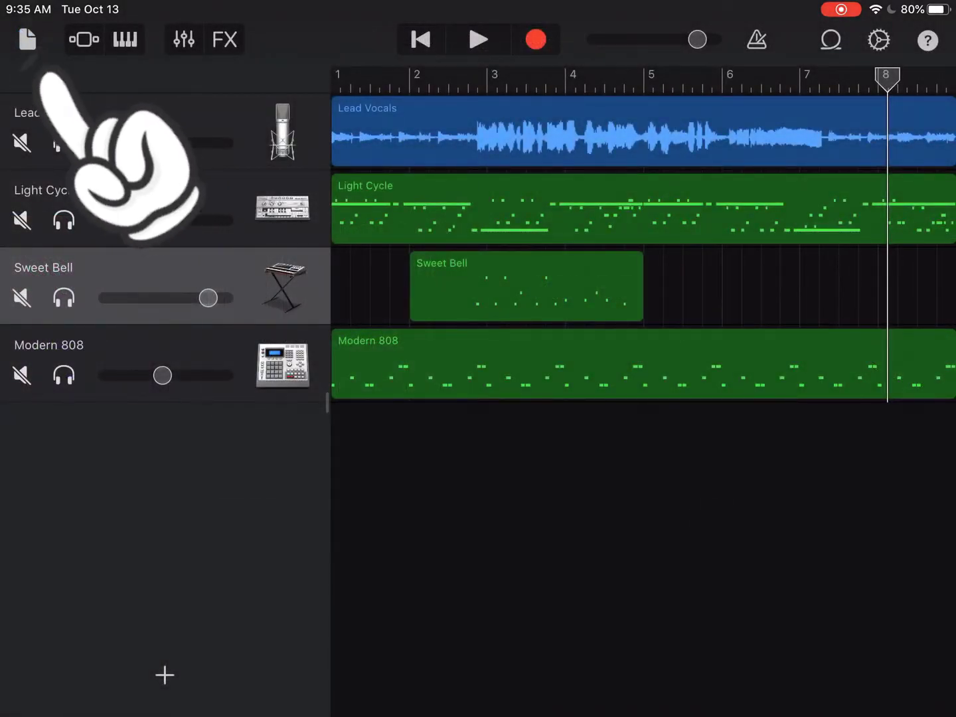
pyautogui.click(28, 39)
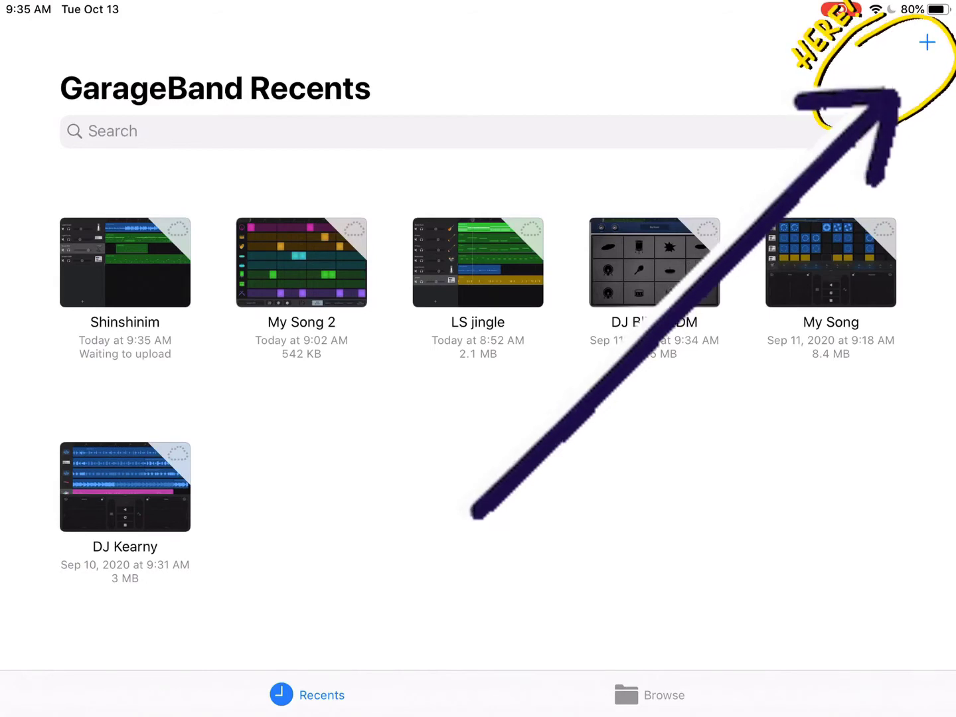
# Create a new song, glance at Live Loops, and return to the Tracks instrument browser.
pyautogui.click(927, 41)
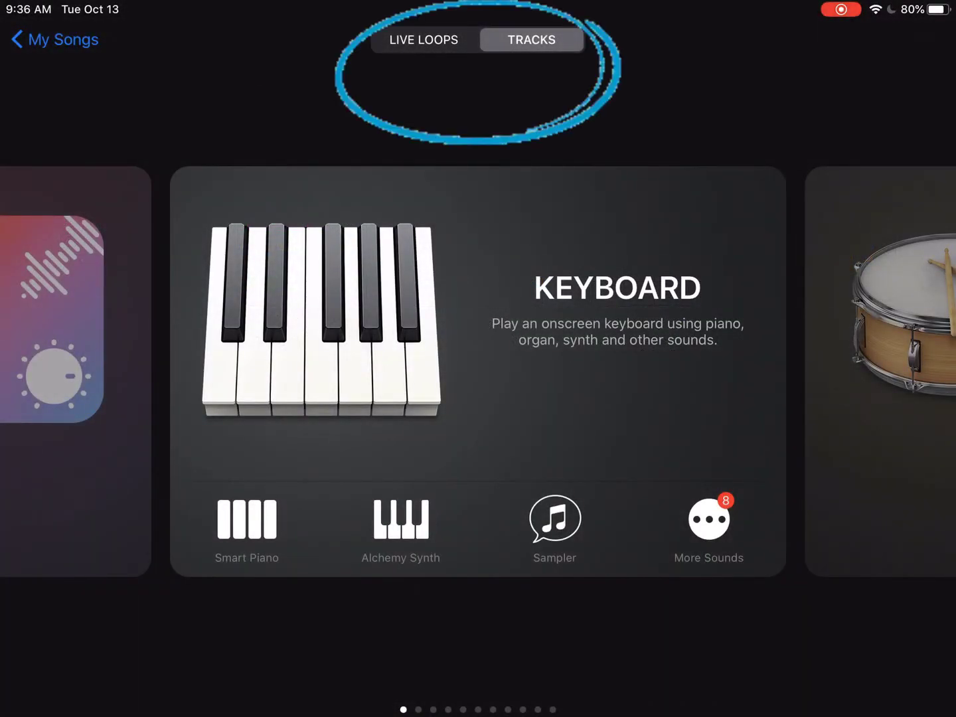
pyautogui.click(424, 39)
pyautogui.click(532, 39)
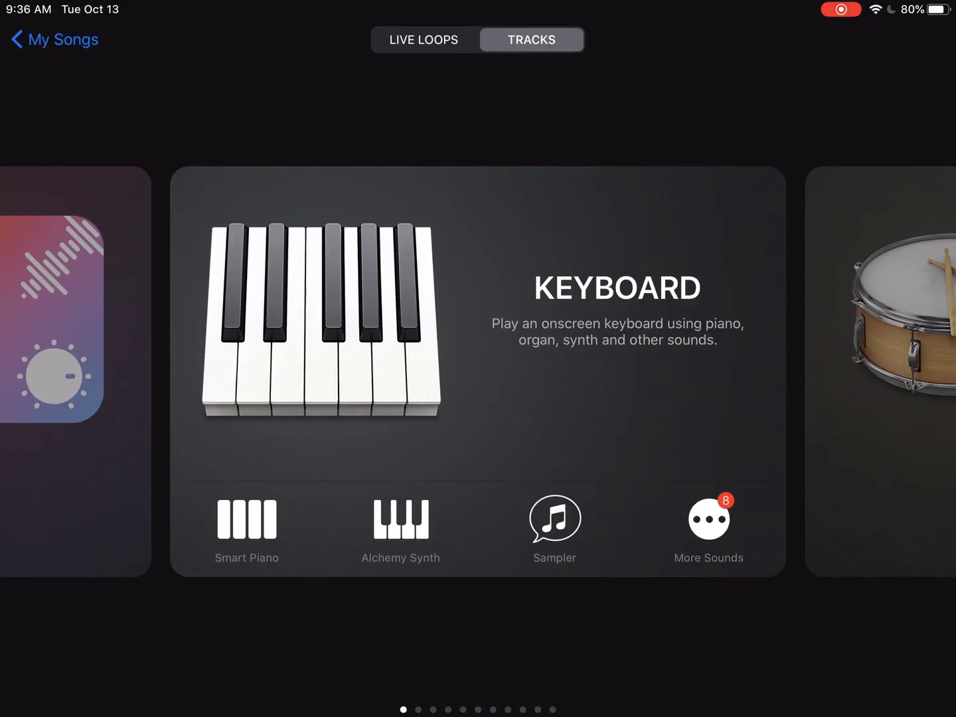
# Swipe the instrument browser from Keyboard over to the Drums card.
pyautogui.moveTo(664, 372); pyautogui.dragTo(266, 372)
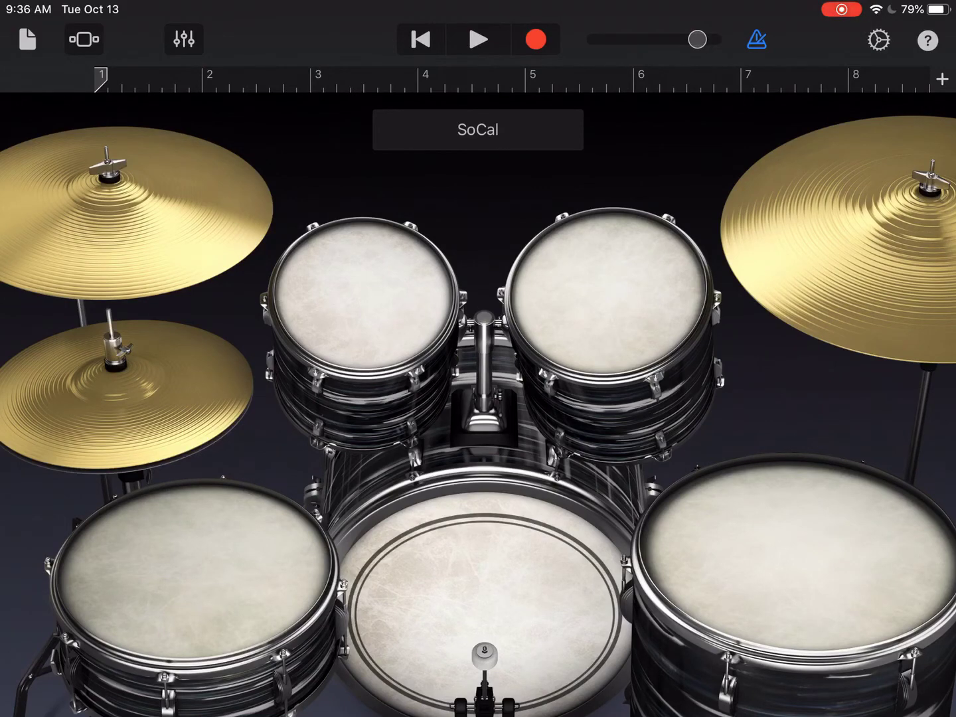
# Tap a TAH-TAH-TI-TI-TAH rhythm on the SoCal kit's toms, ending on the crash.
pyautogui.click(365, 295)
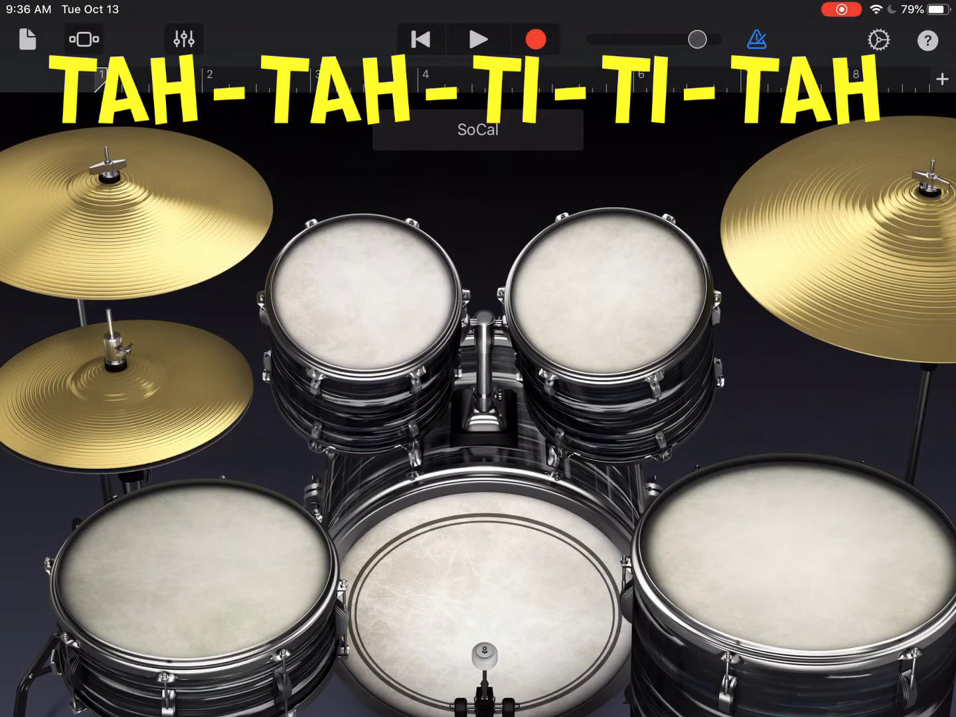
pyautogui.click(365, 295)
pyautogui.click(608, 292)
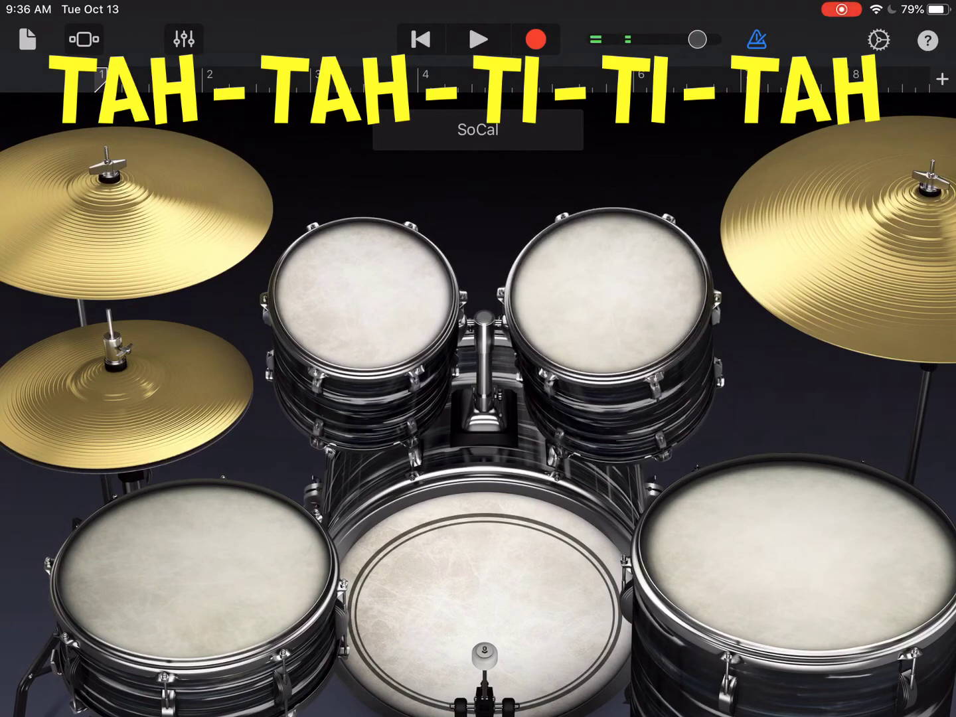
pyautogui.click(837, 240)
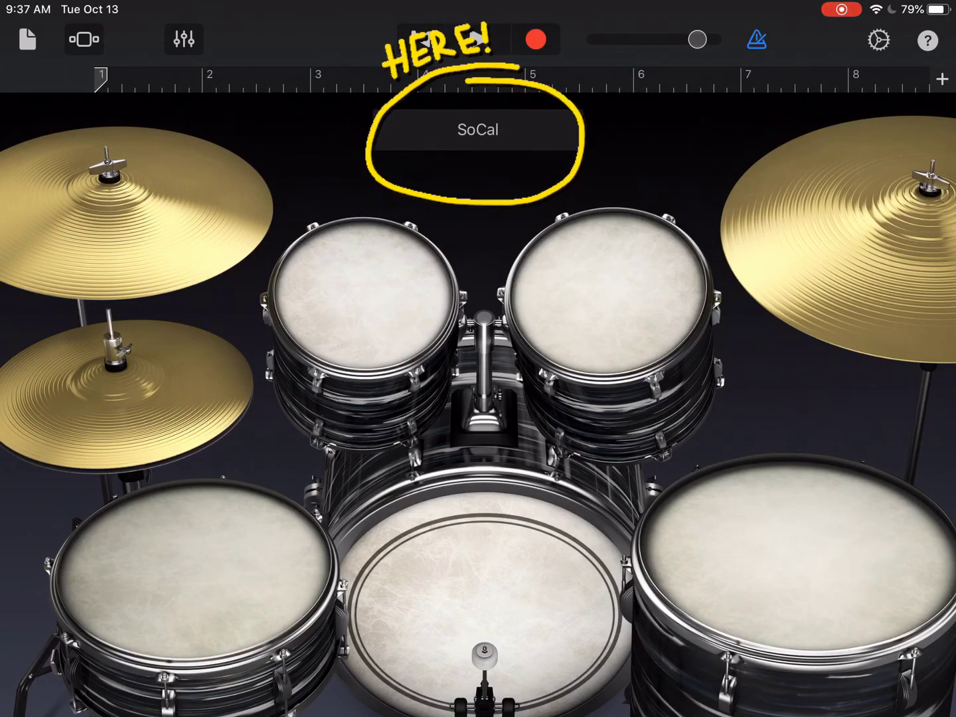
# Try the Bluebird, Classic Studio Kit and Live Rock Kit drum kits in turn.
pyautogui.click(477, 130)
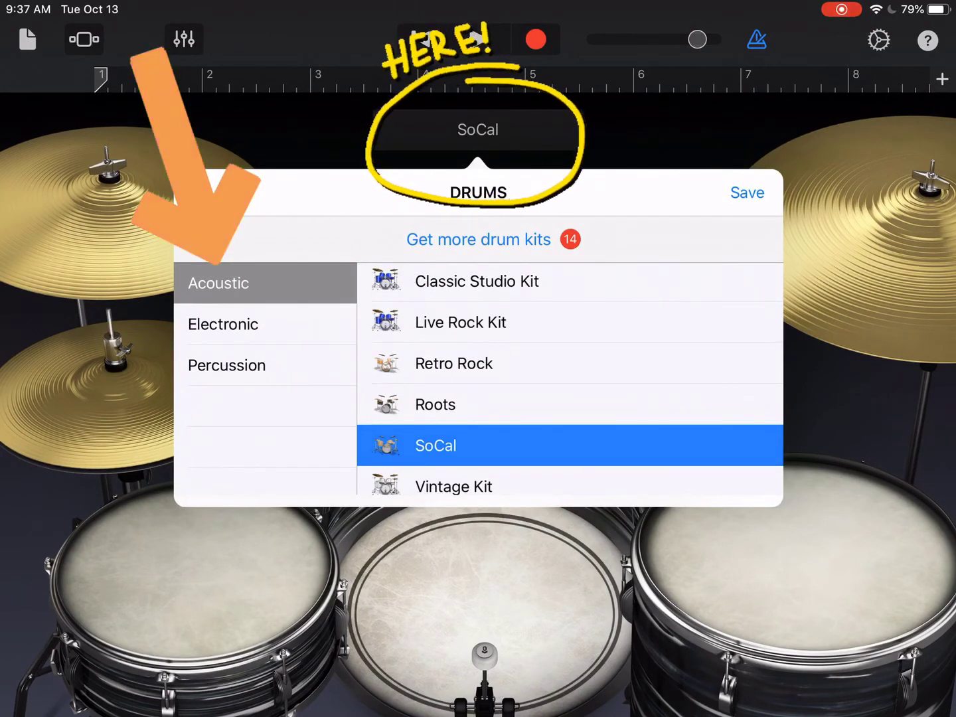
pyautogui.scroll(-2, 570, 378)
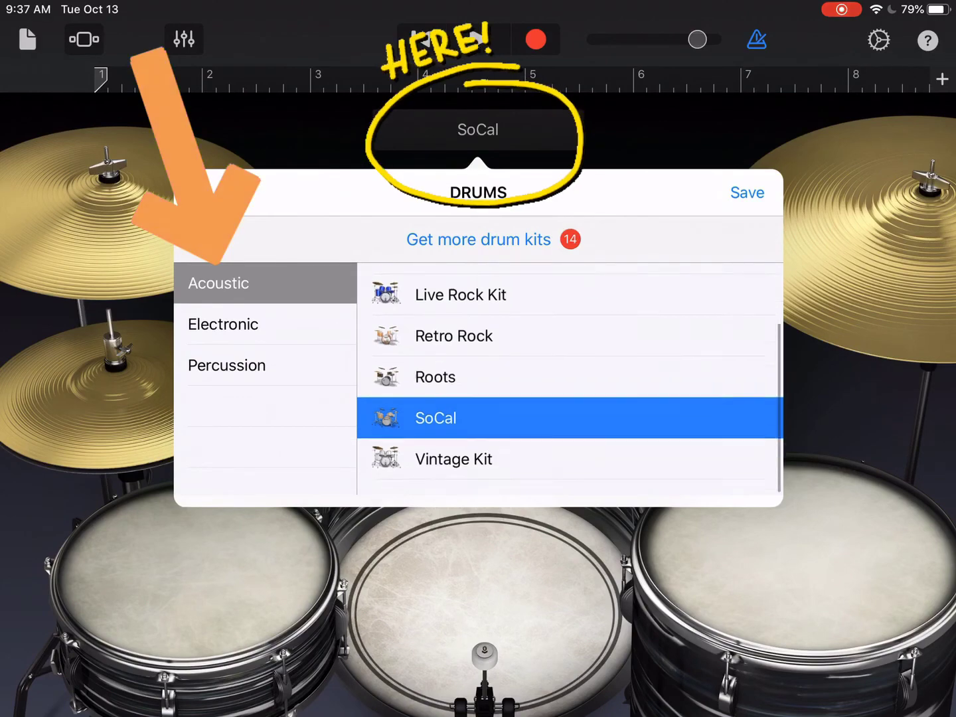
pyautogui.scroll(5, 569, 379)
pyautogui.click(459, 282)
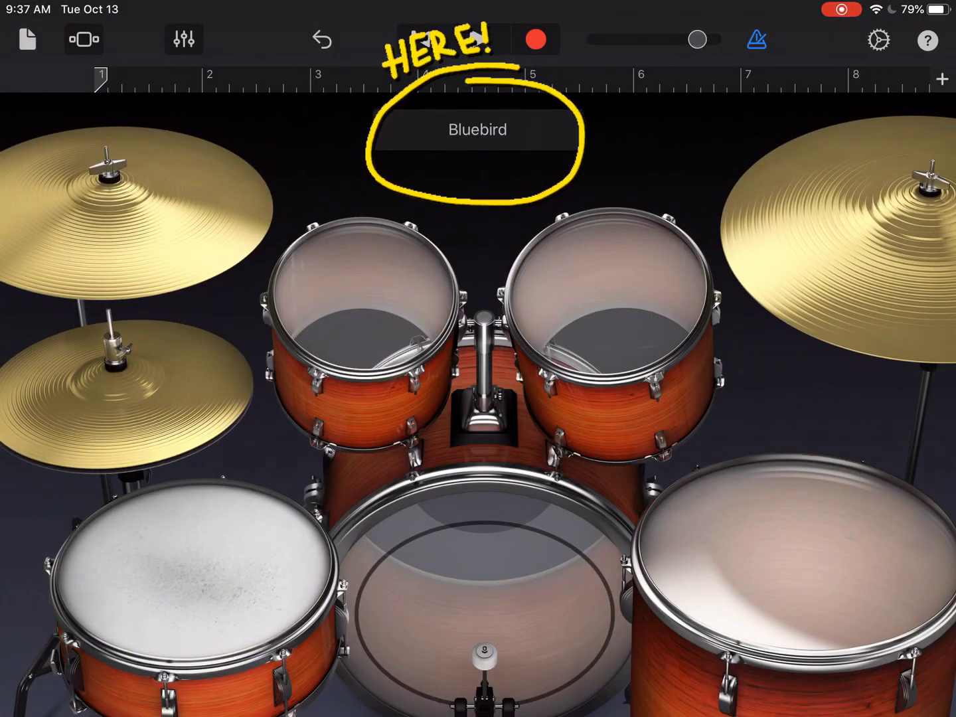
pyautogui.click(478, 130)
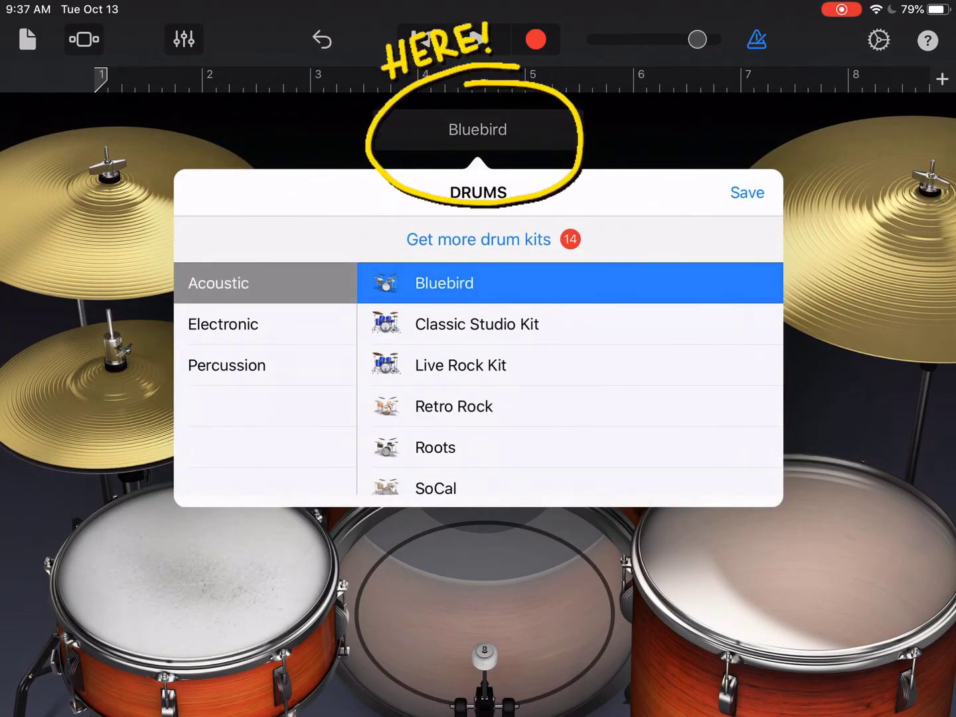
pyautogui.click(477, 324)
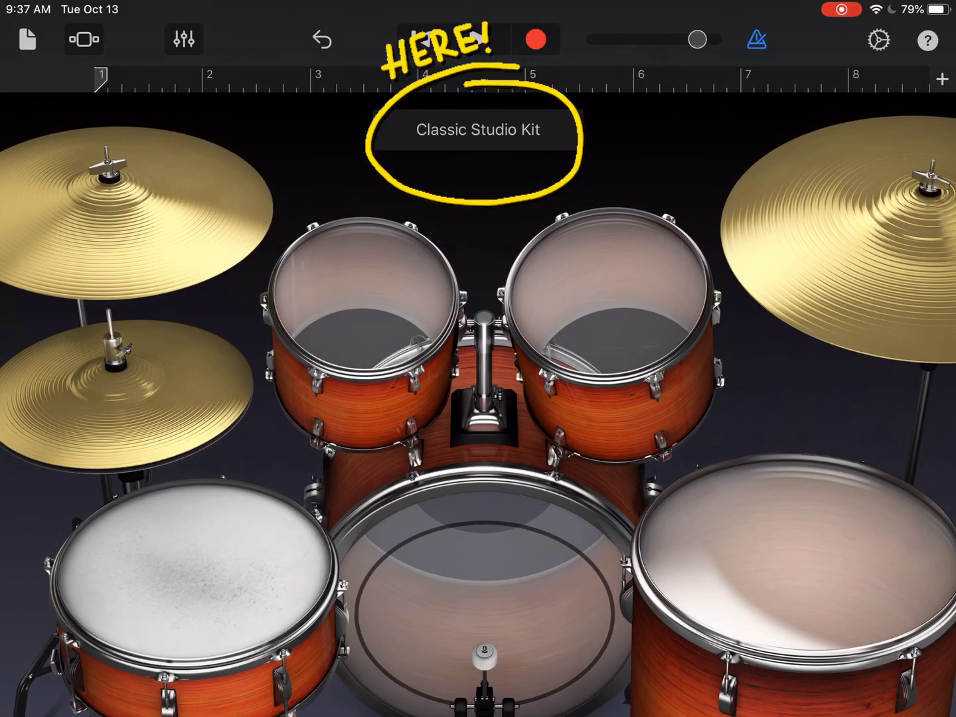
pyautogui.click(478, 130)
pyautogui.click(477, 363)
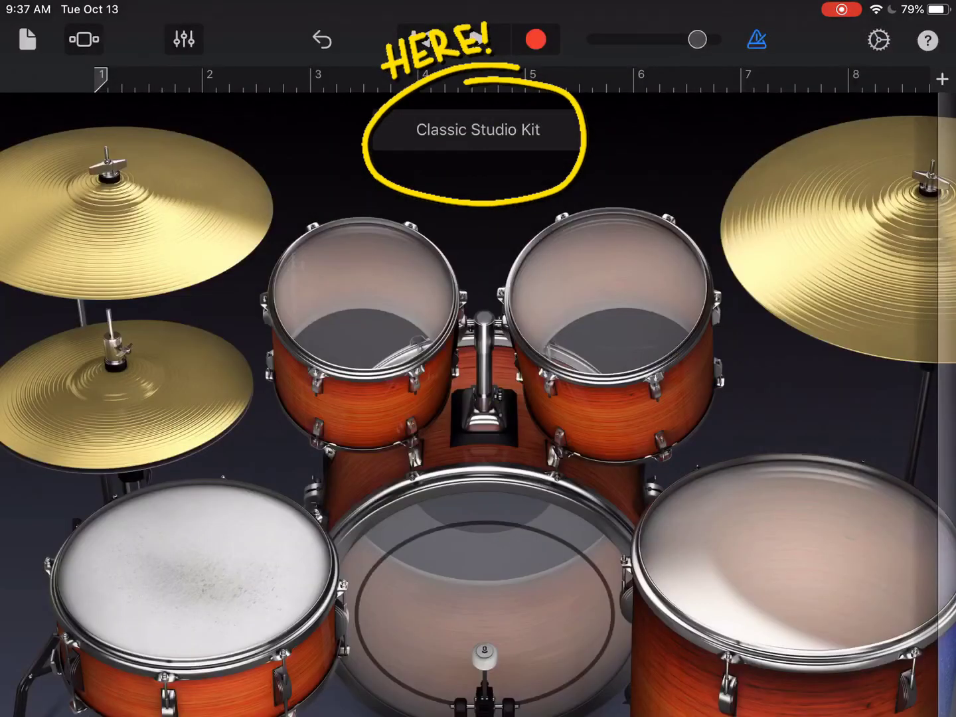
# Cycle through Retro Rock, Roots and SoCal, finishing on the Vintage Kit.
pyautogui.click(478, 129)
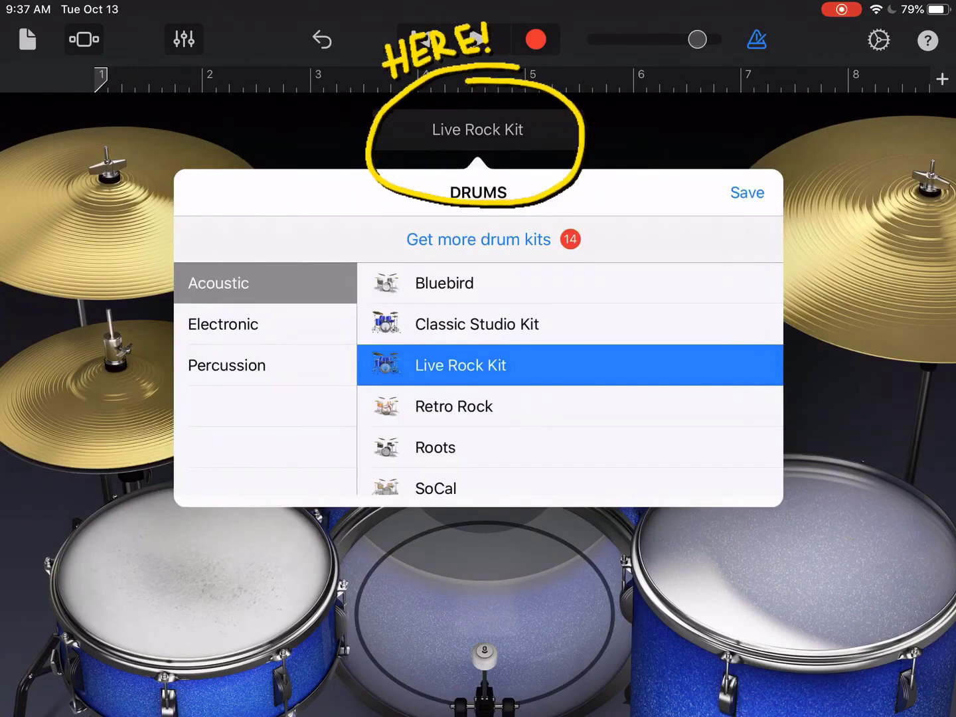
pyautogui.click(454, 407)
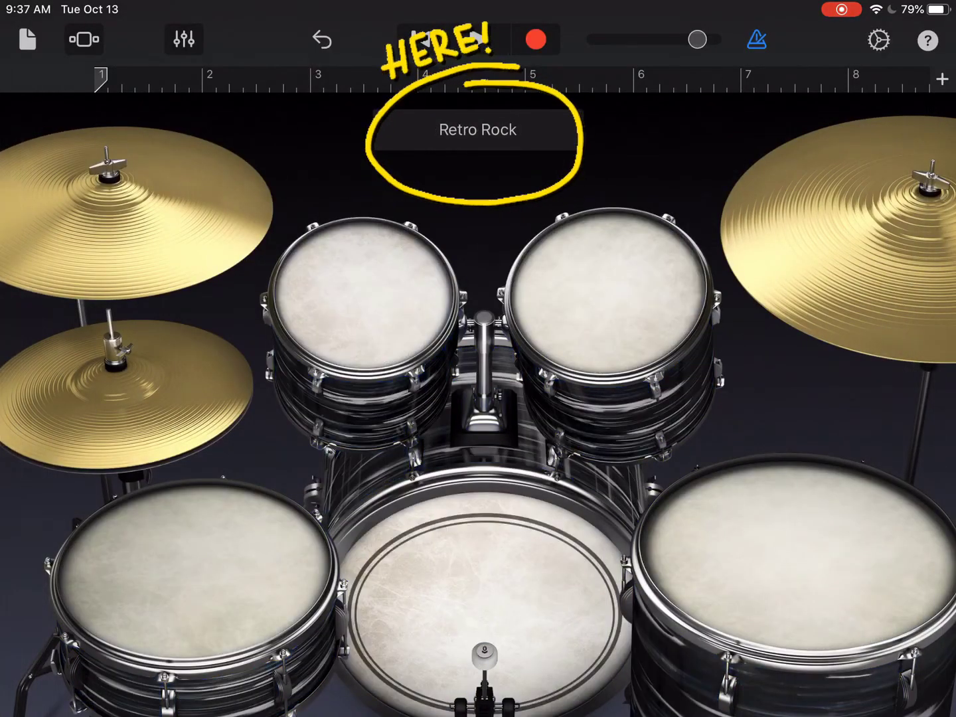
pyautogui.click(478, 130)
pyautogui.click(478, 425)
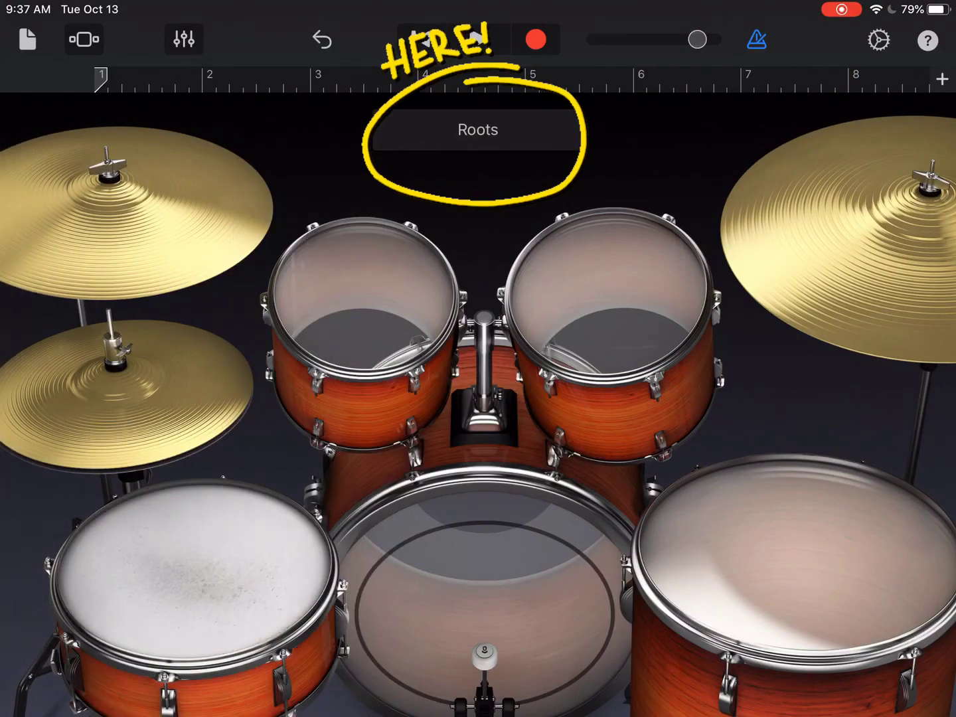
pyautogui.click(478, 129)
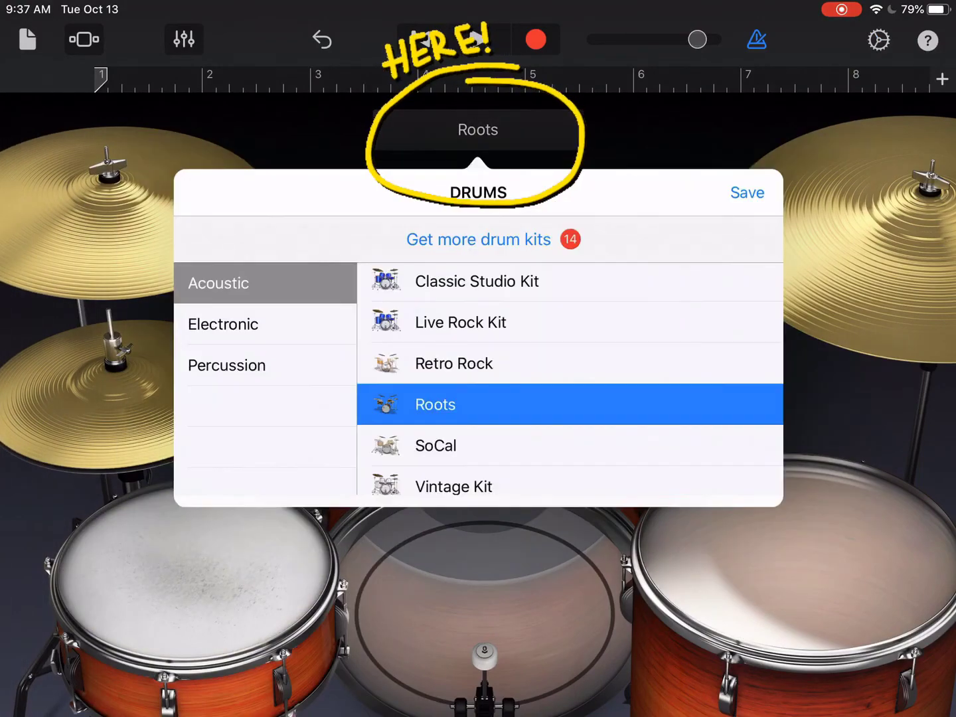
pyautogui.click(436, 445)
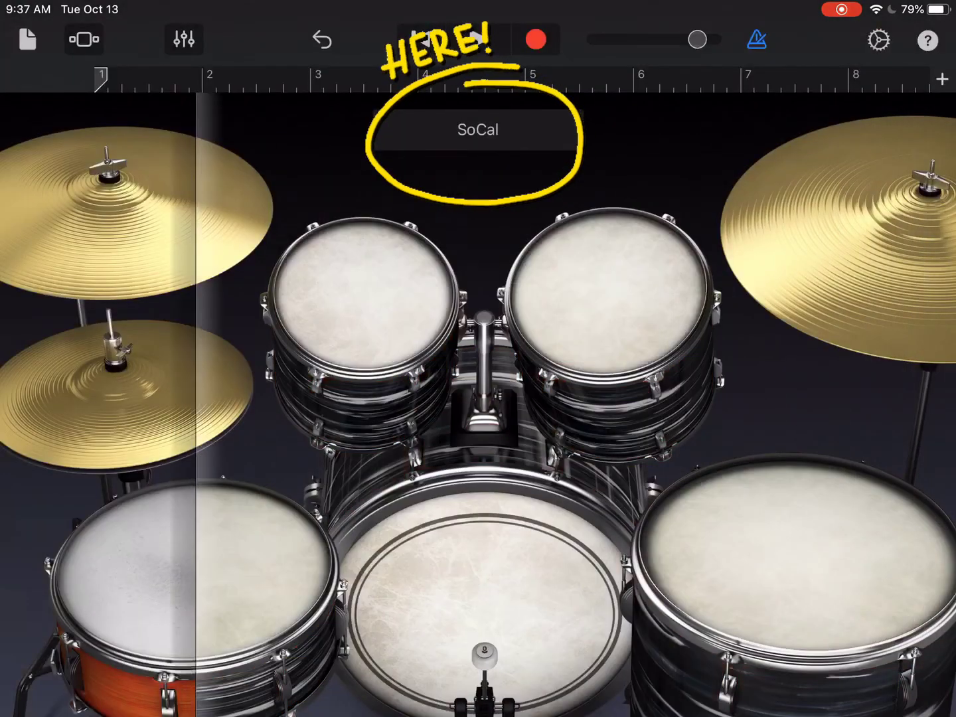
pyautogui.click(478, 130)
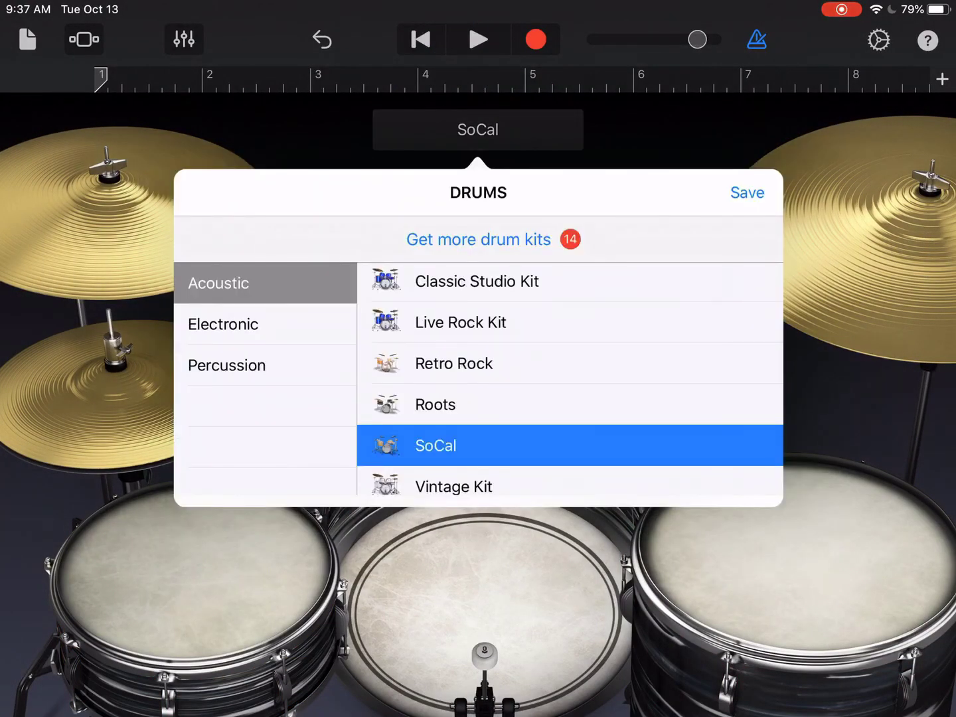
pyautogui.click(438, 485)
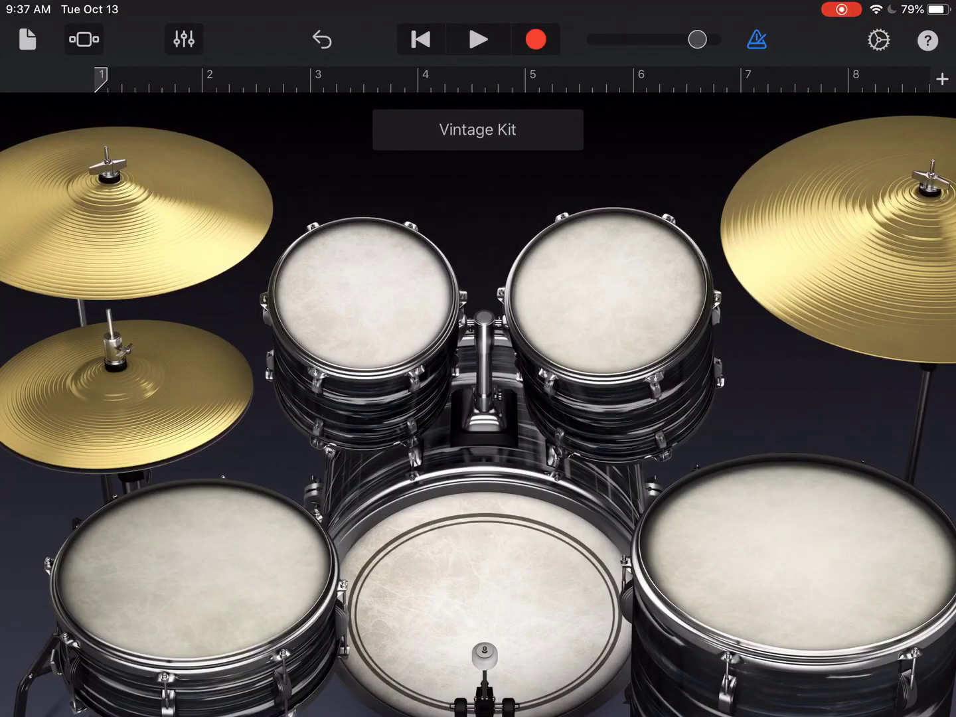